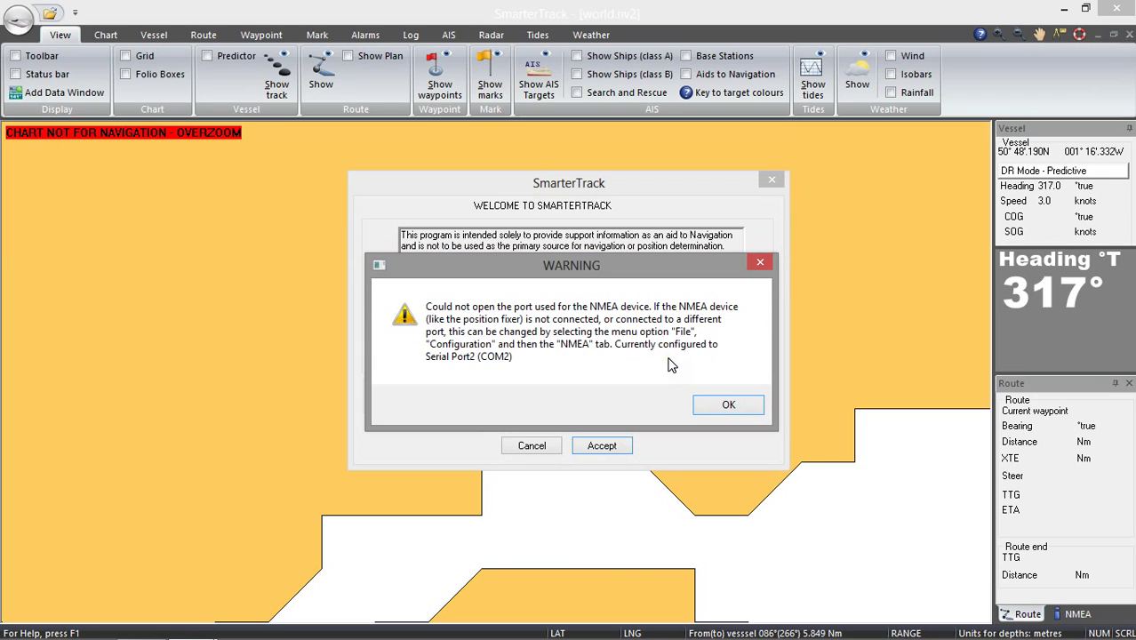
- Dismiss the NMEA port warning and accept the welcome disclaimer to reveal the world.nv2 chart
left_click(716, 406)
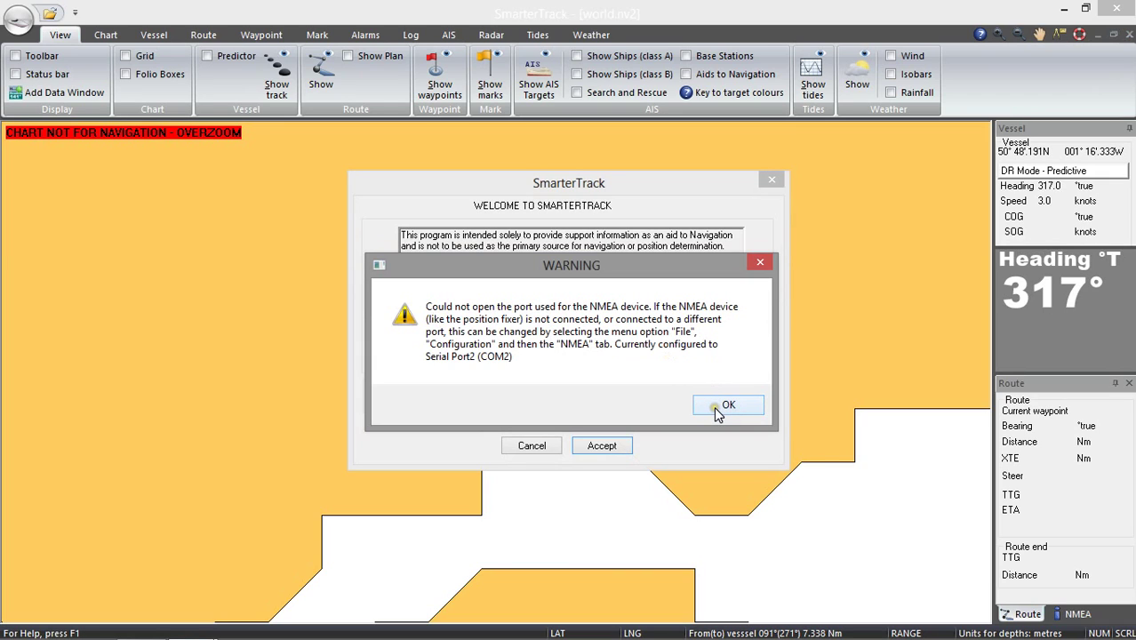
left_click(716, 407)
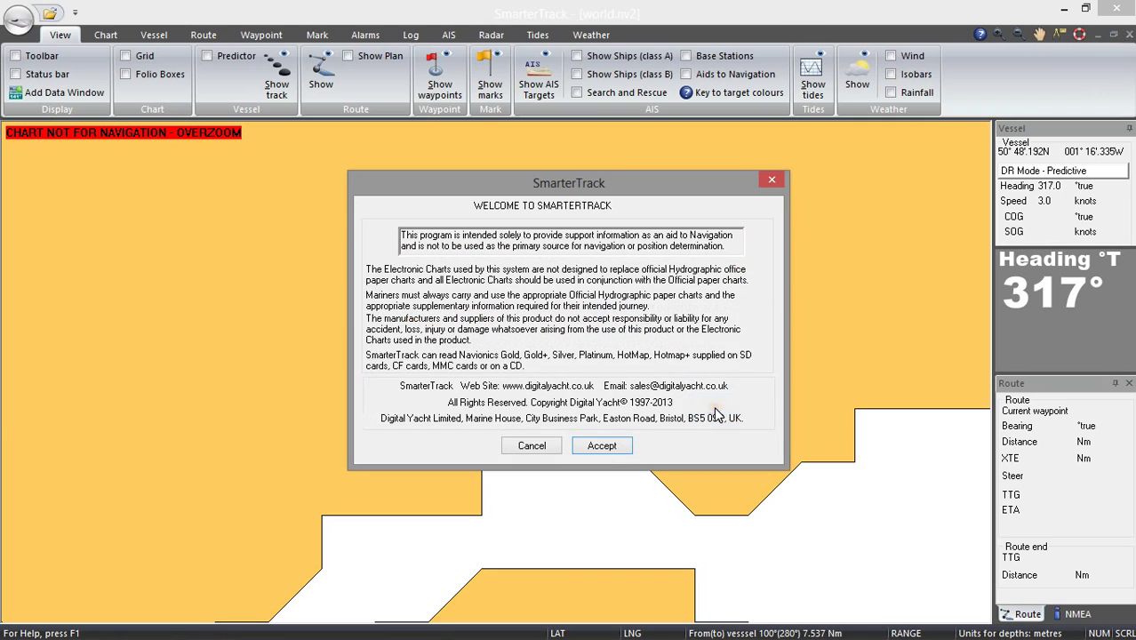
left_click(602, 445)
left_click(601, 446)
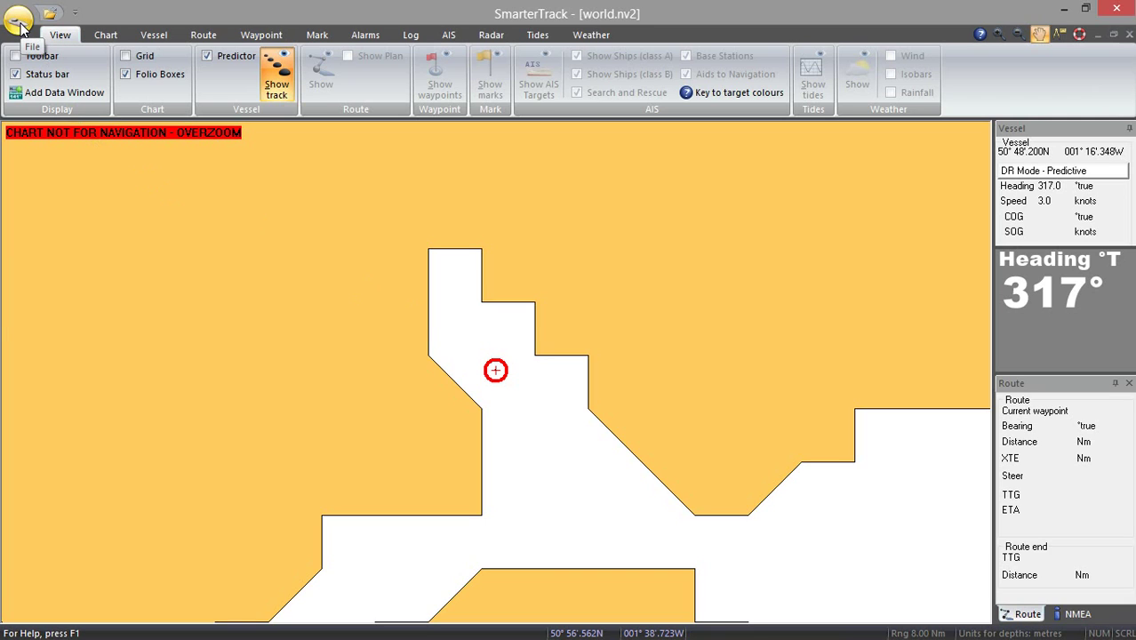
- Open Configuration at the NMEA-1 tab, showing the Standard GPS on Com 2 at 4800
left_click(21, 26)
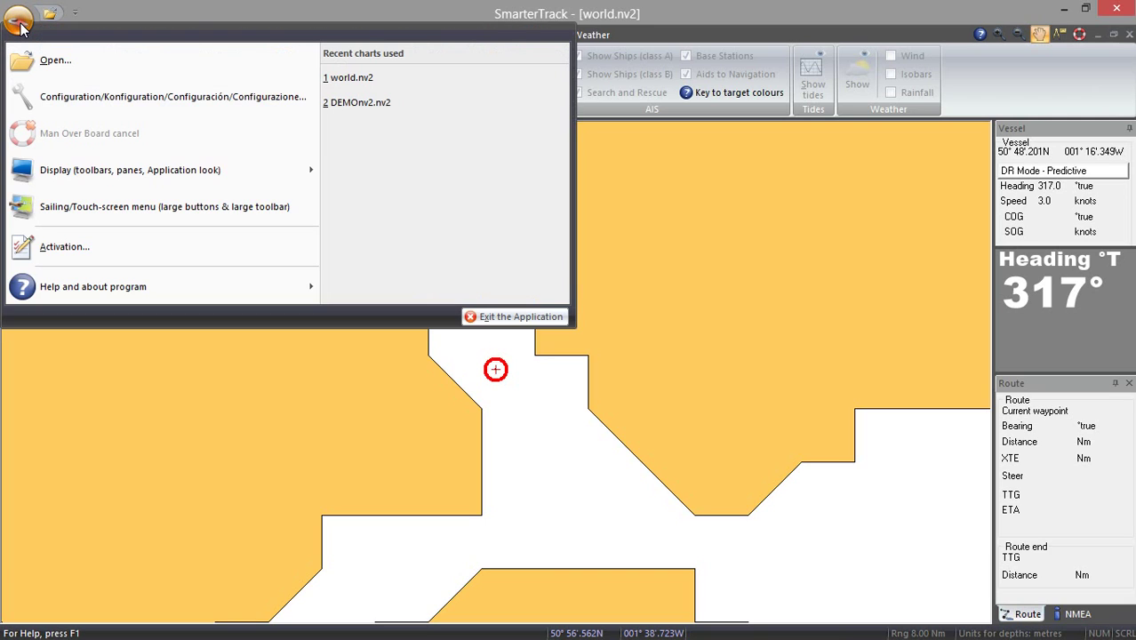
left_click(83, 96)
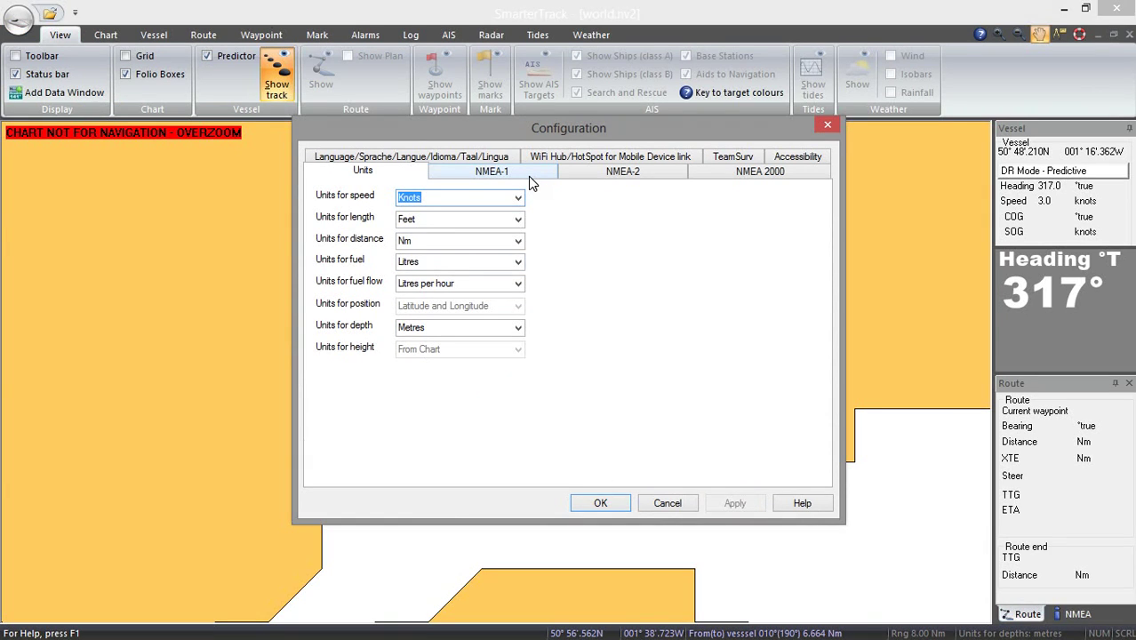
left_click(528, 176)
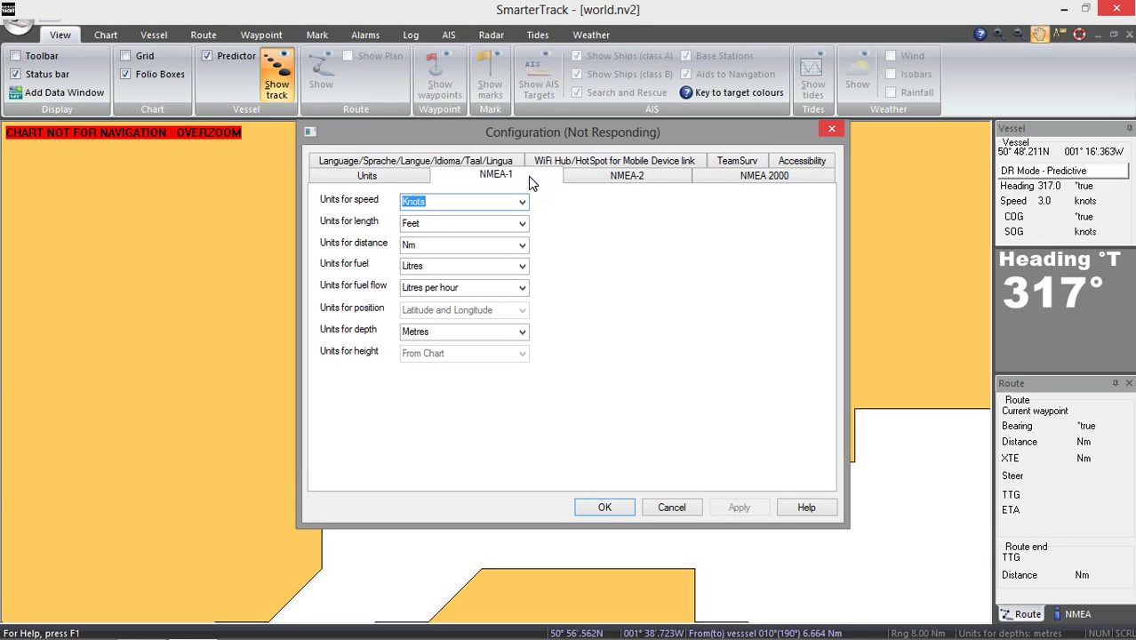
left_click(528, 176)
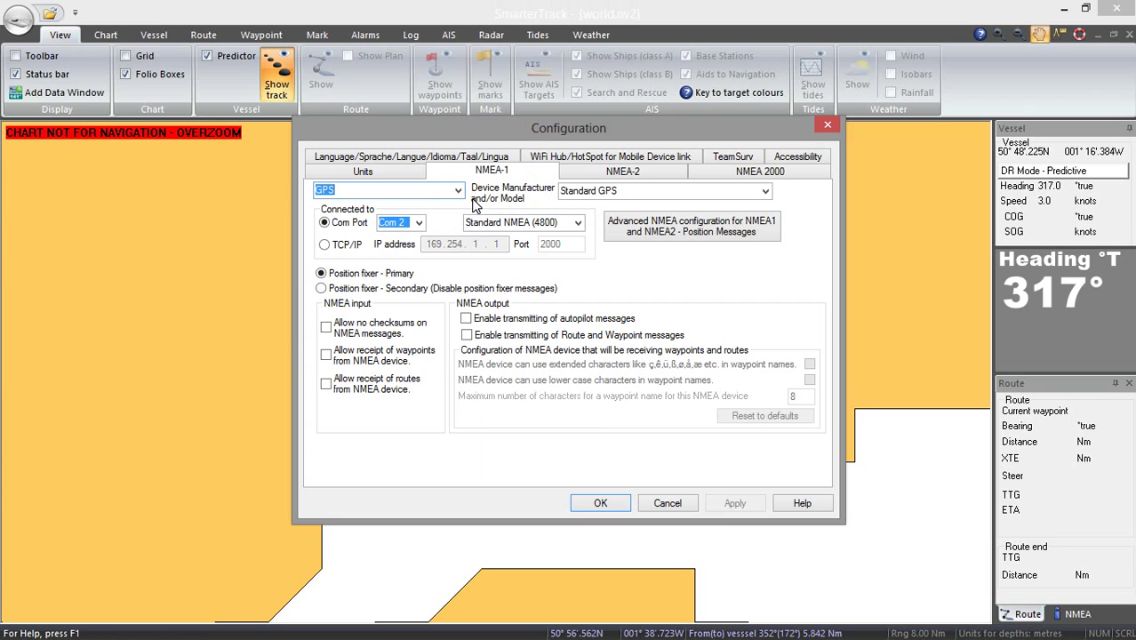
- Switch the NMEA-1 GPS from Com 2 to Com 9, keeping Standard NMEA (4800) baud
left_click(419, 223)
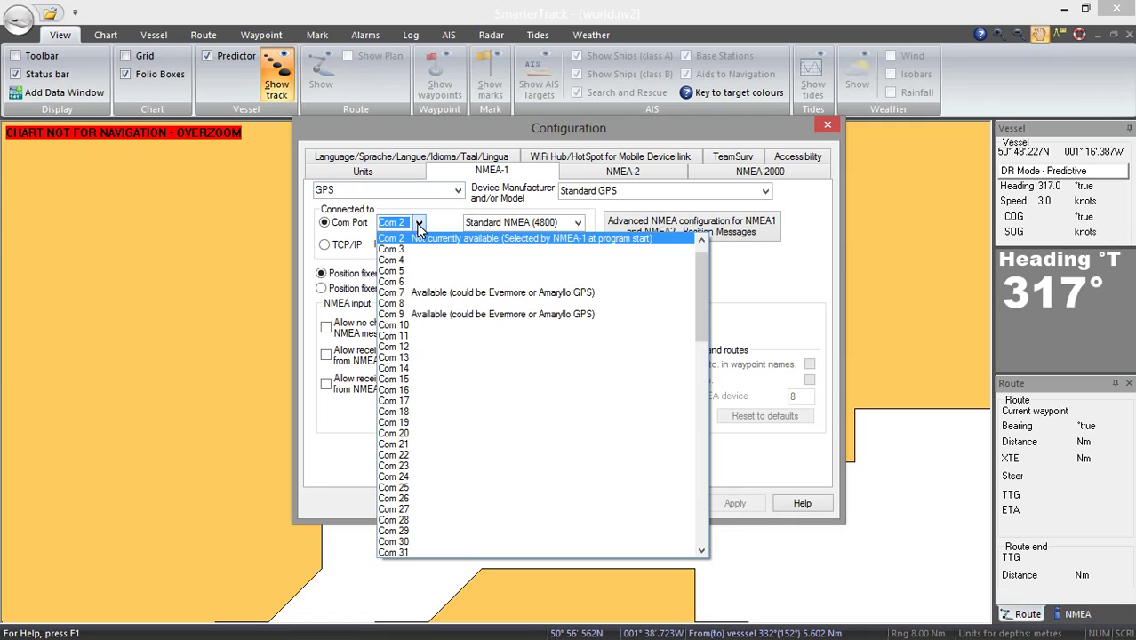
left_click(426, 315)
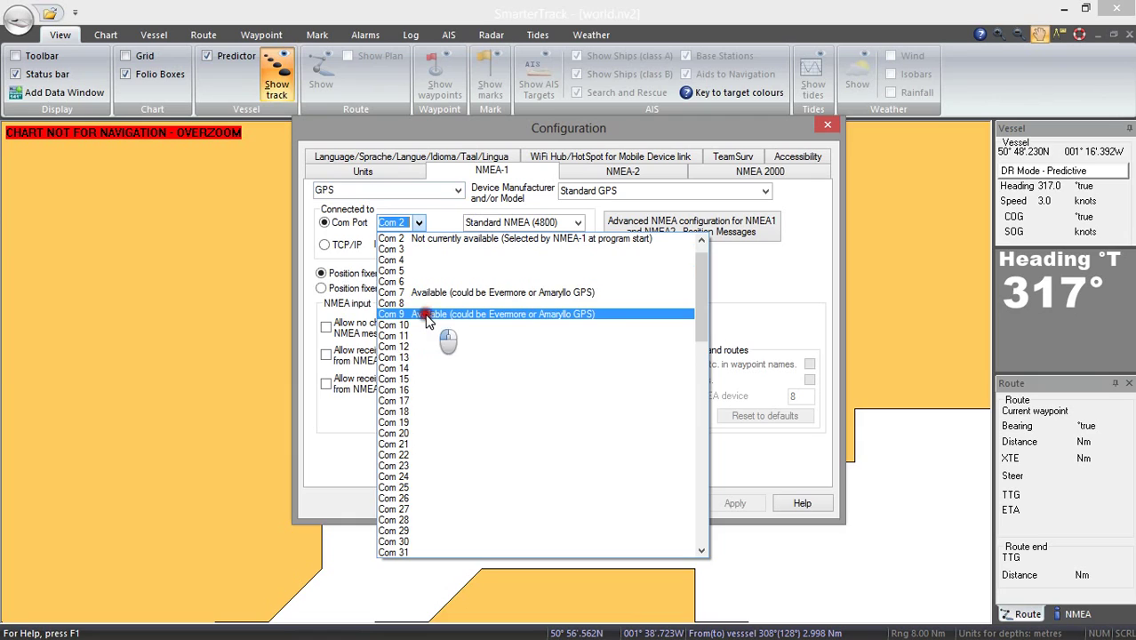
left_click(578, 224)
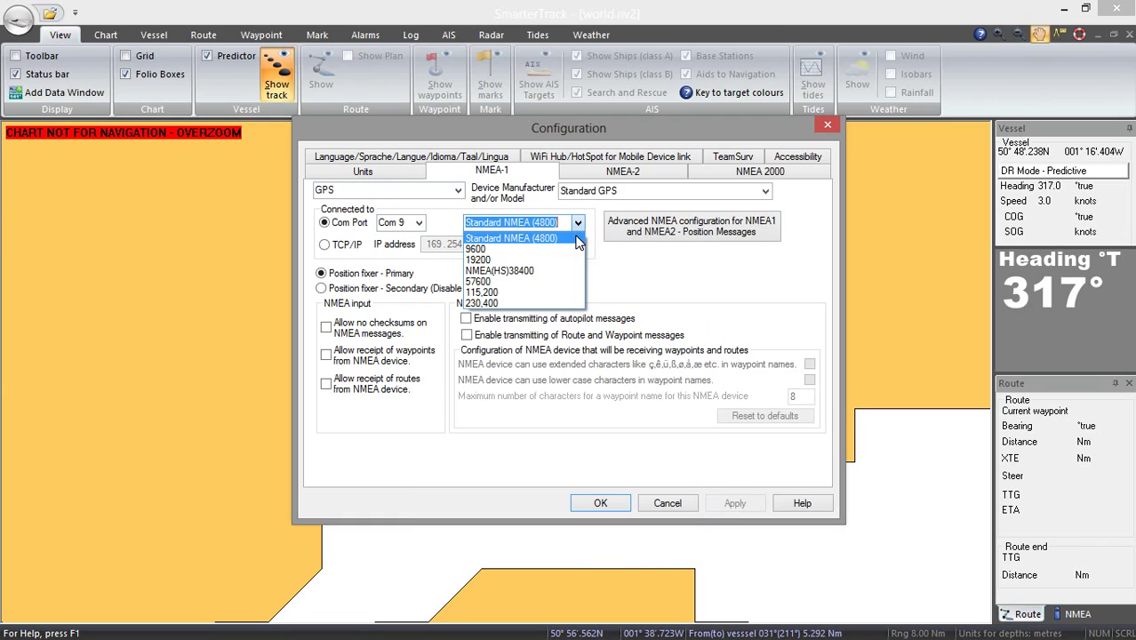
left_click(577, 238)
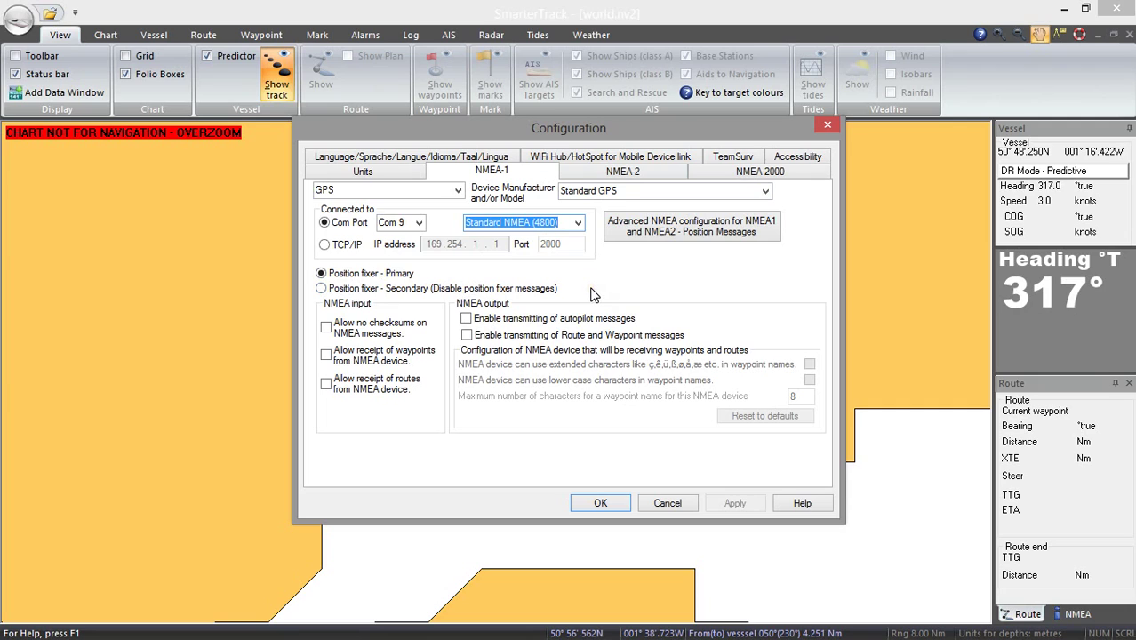
- Save the NMEA-1 change, acknowledge the restart notice, and close SmarterTrack
left_click(596, 503)
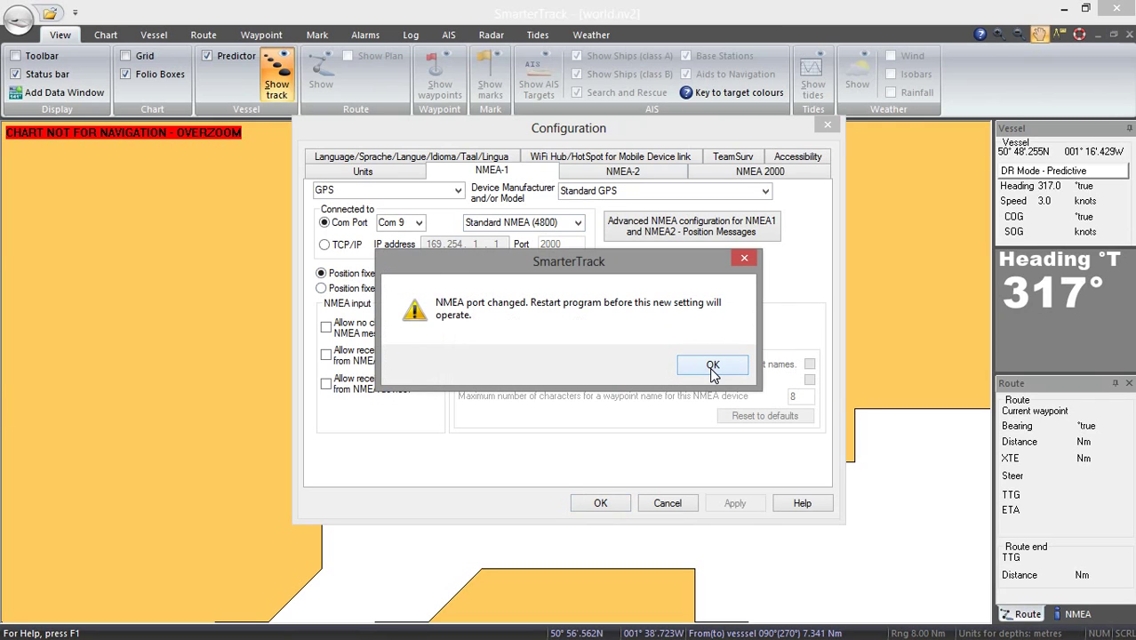
left_click(713, 367)
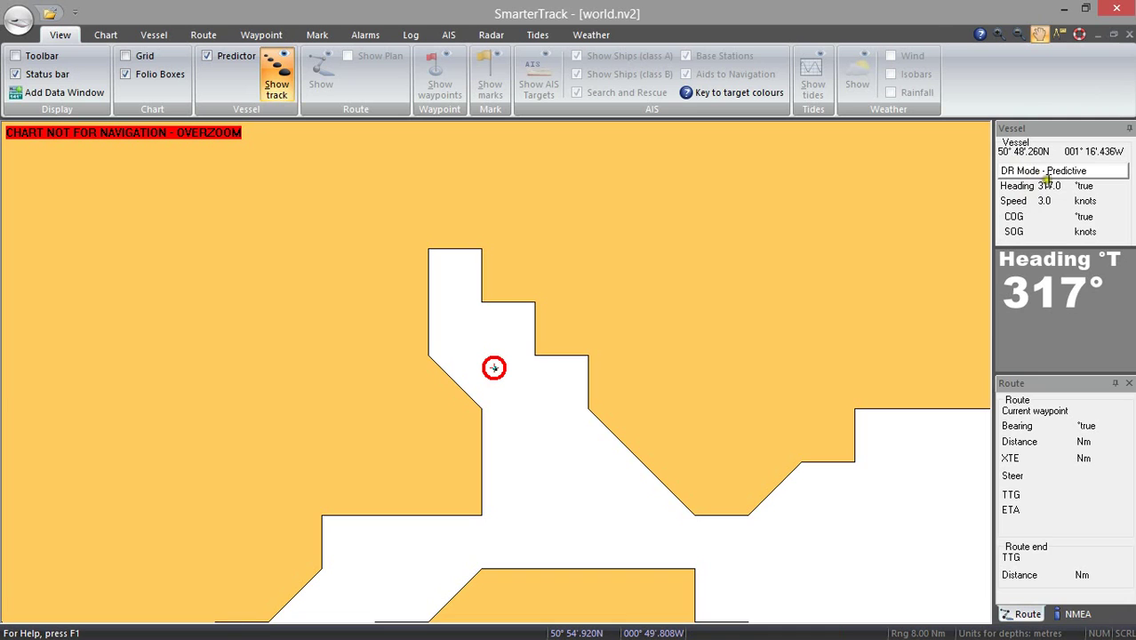
left_click(1117, 11)
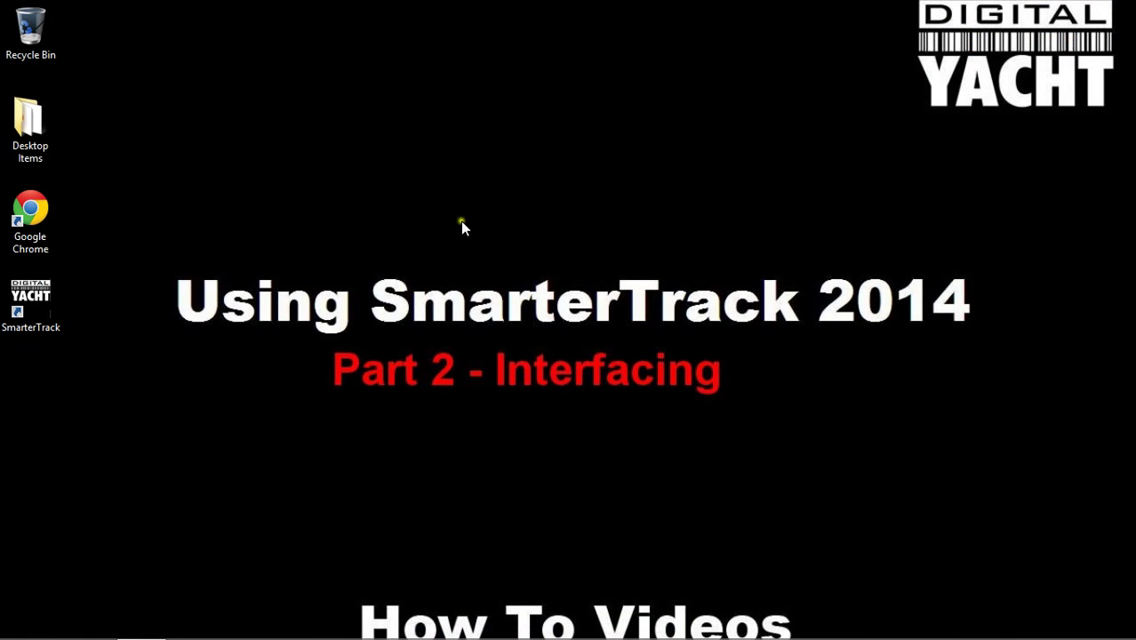
- Relaunch SmarterTrack, accept the disclaimer, zoom the chart out, and select the pan tool
left_click(37, 298)
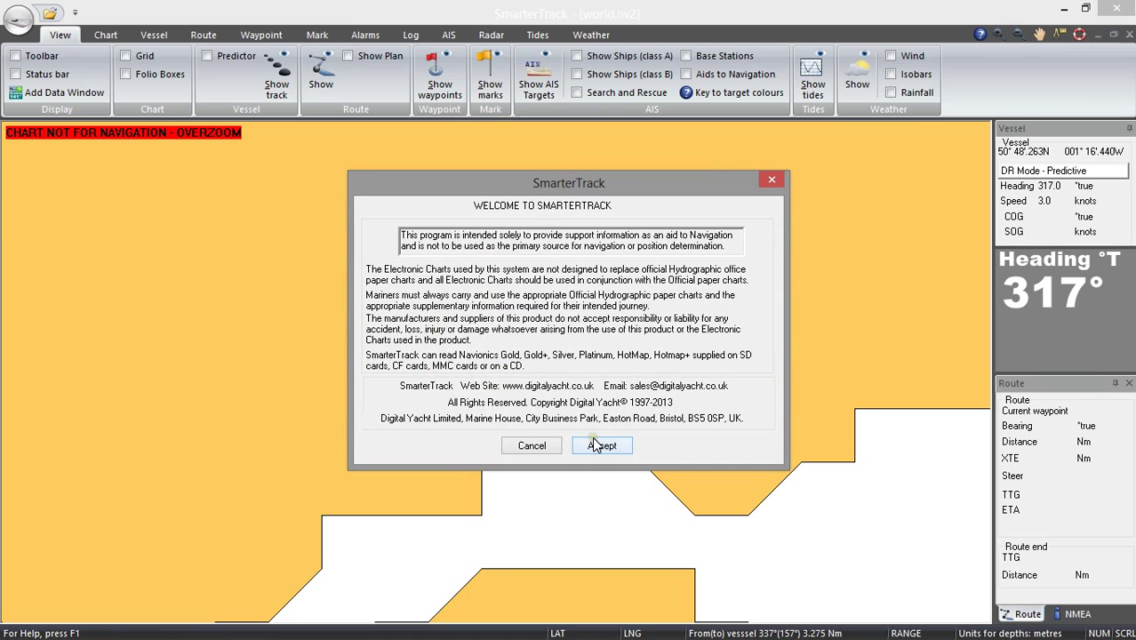
left_click(599, 447)
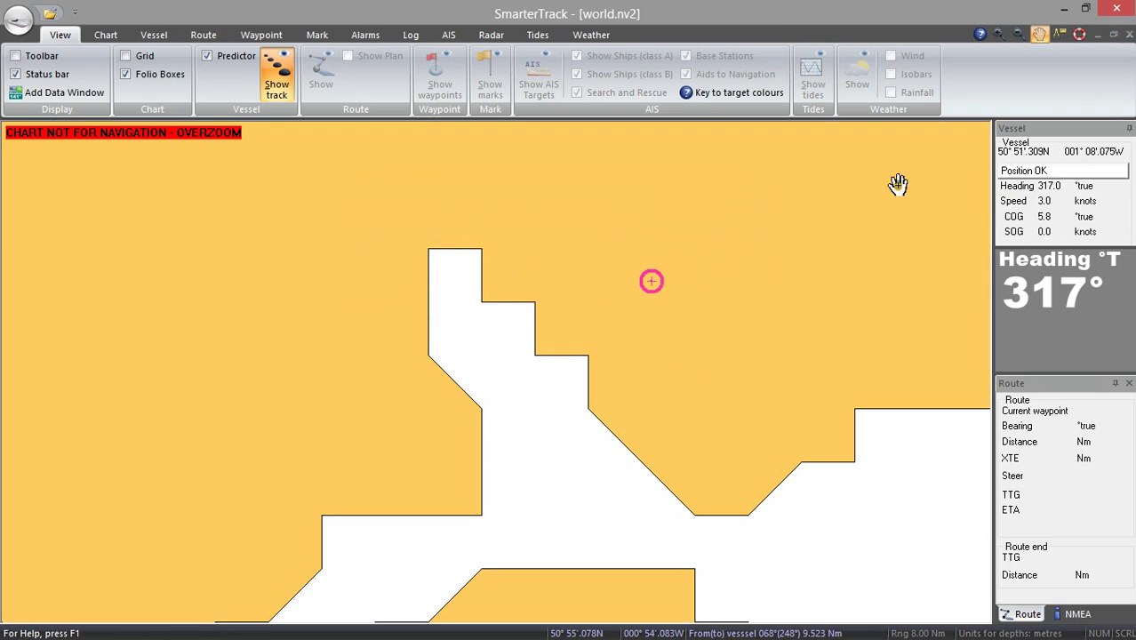
left_click(1018, 34)
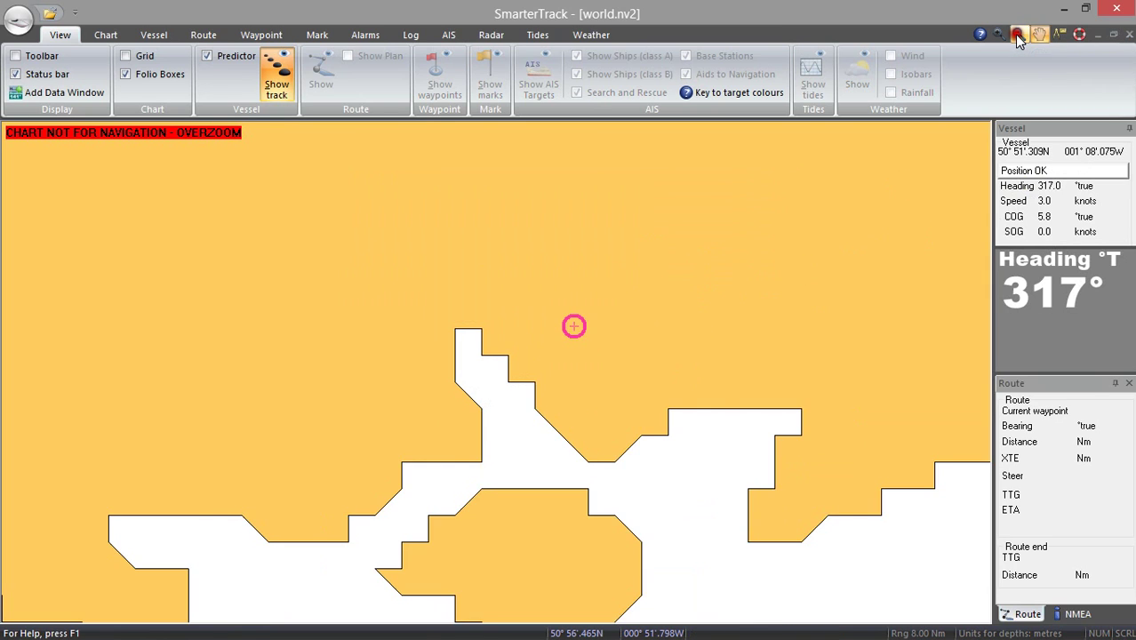
left_click(1039, 34)
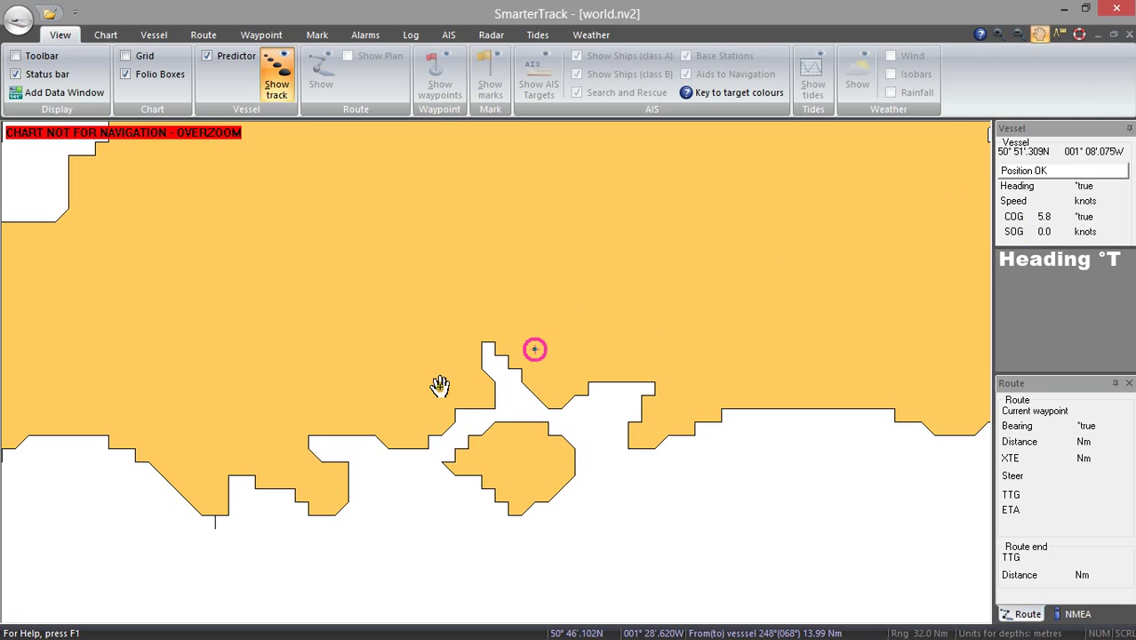
- In Configuration's NMEA-2 tab, choose AIS Transponder as the device type
left_click(23, 19)
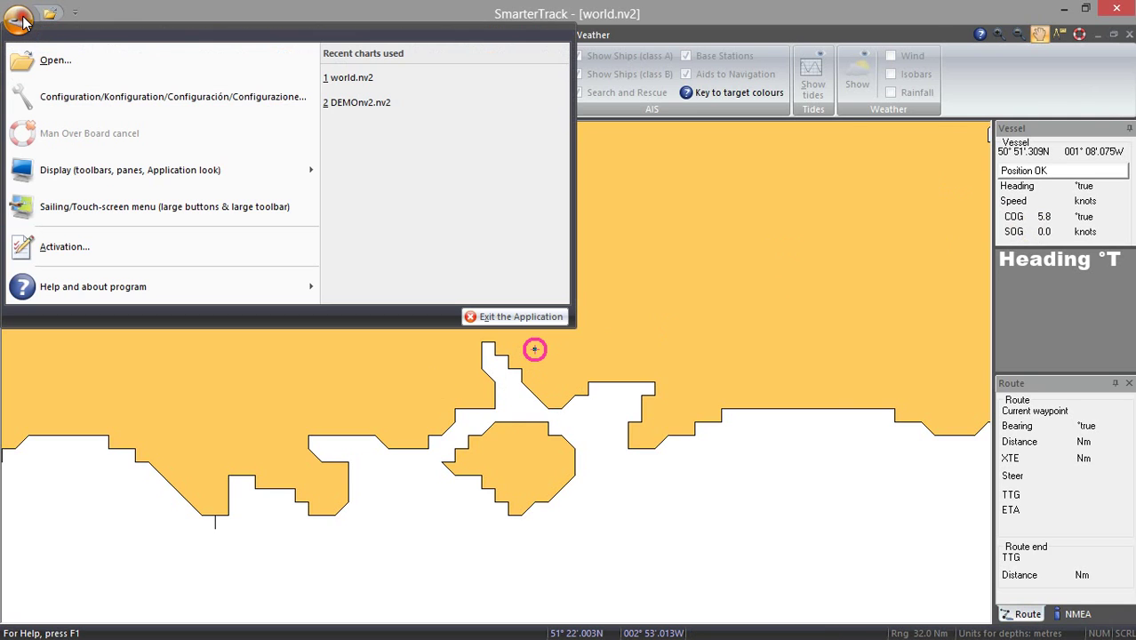
left_click(66, 105)
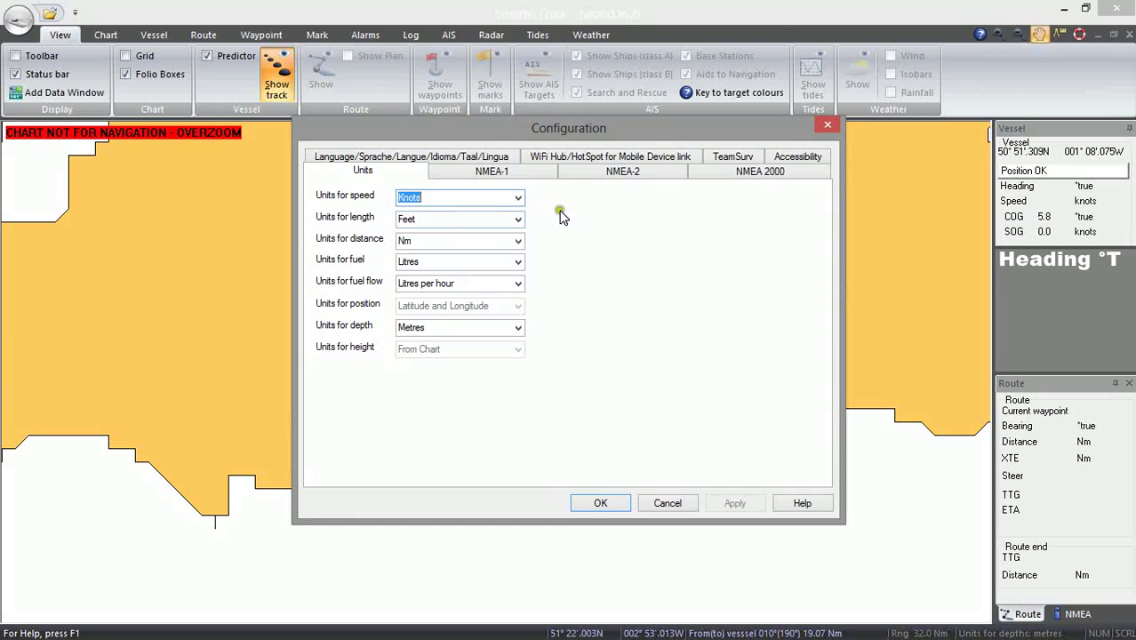
left_click(618, 172)
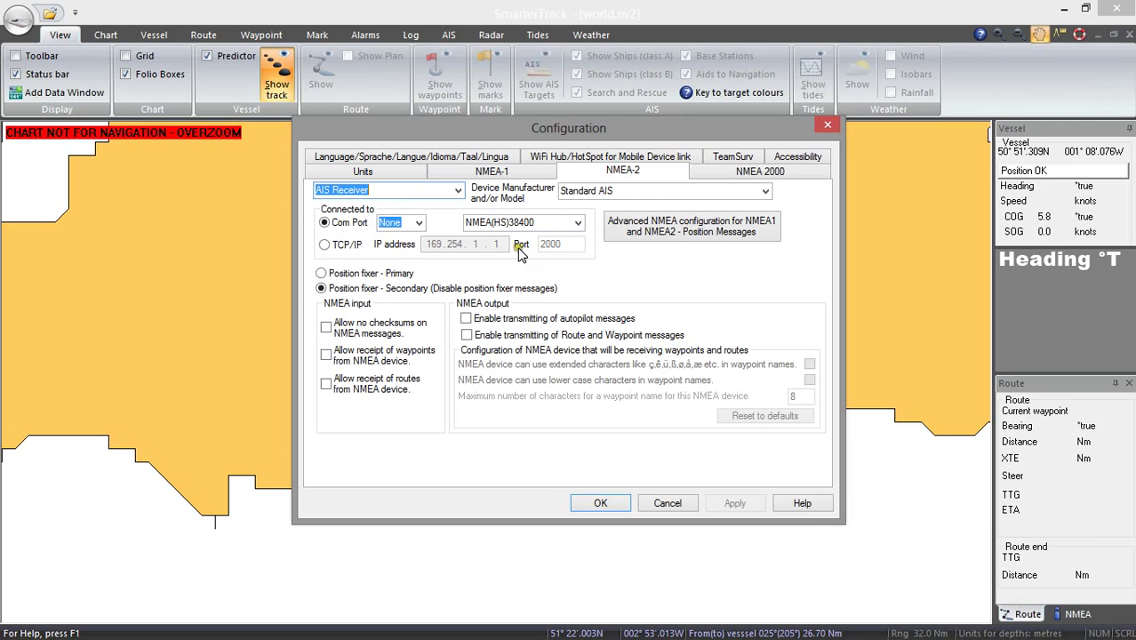
left_click(456, 193)
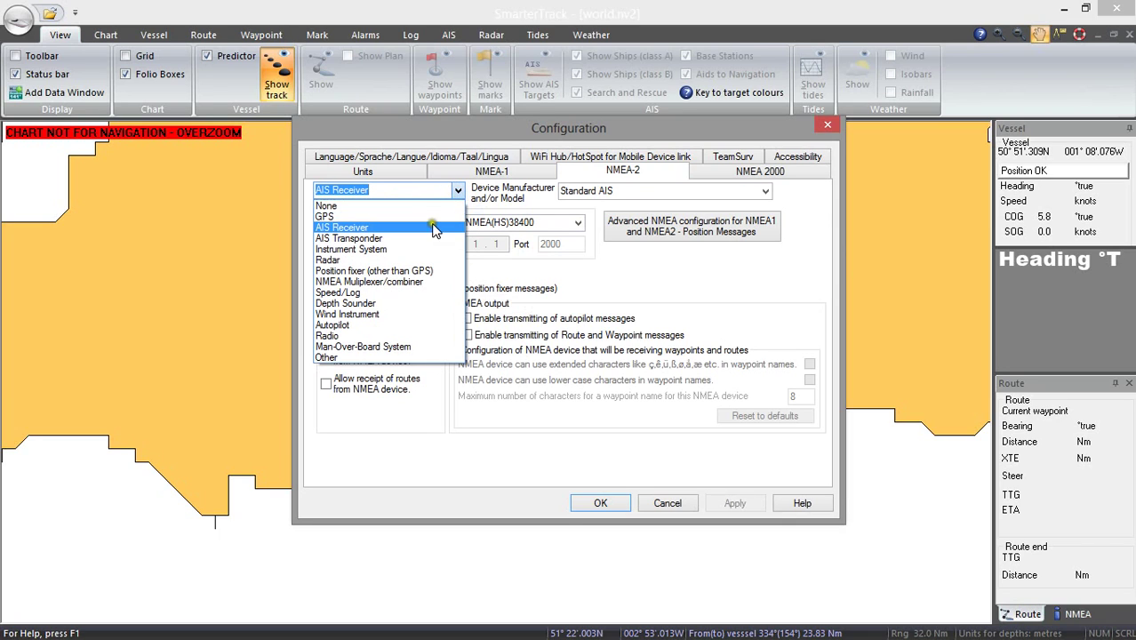
left_click(423, 238)
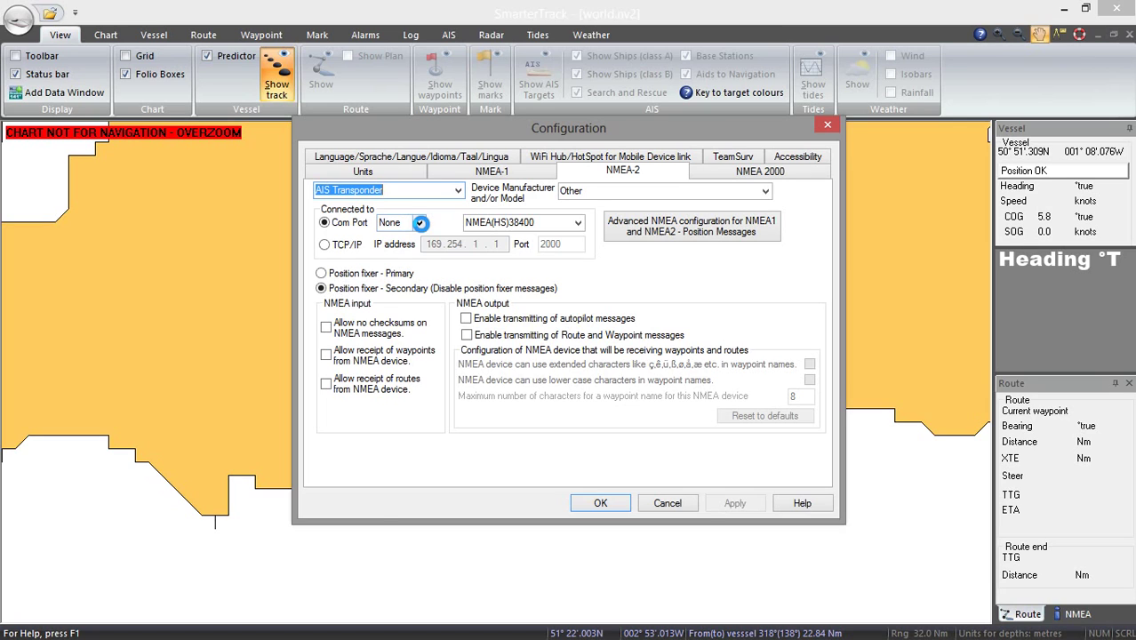
- Put the NMEA-2 AIS Transponder on Com 7, save, and acknowledge the restart warning
left_click(419, 223)
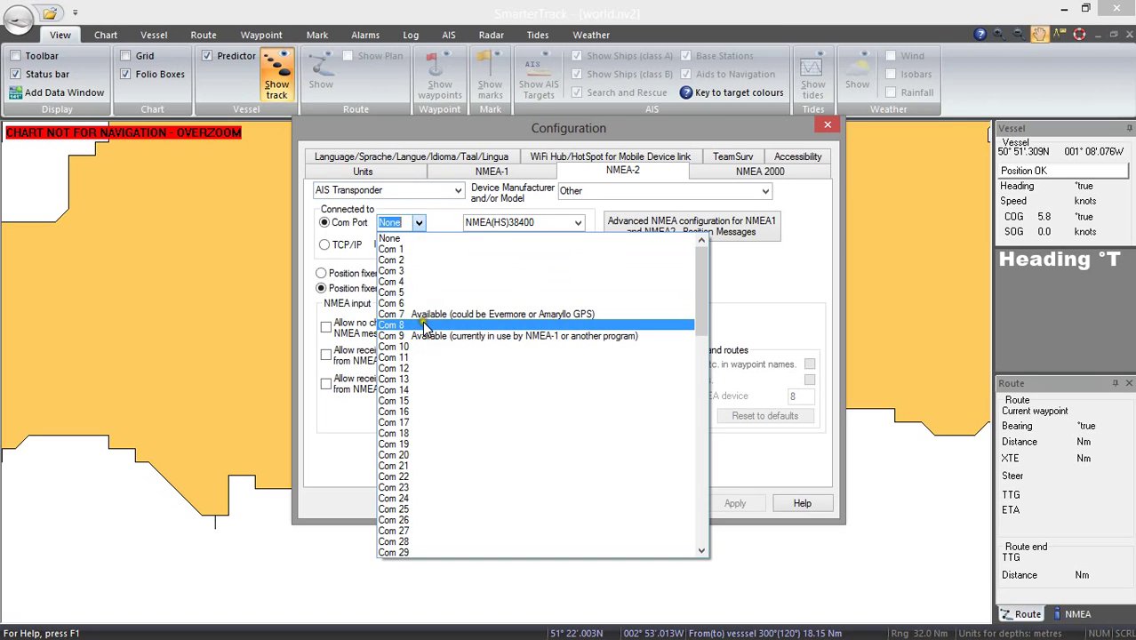
left_click(435, 315)
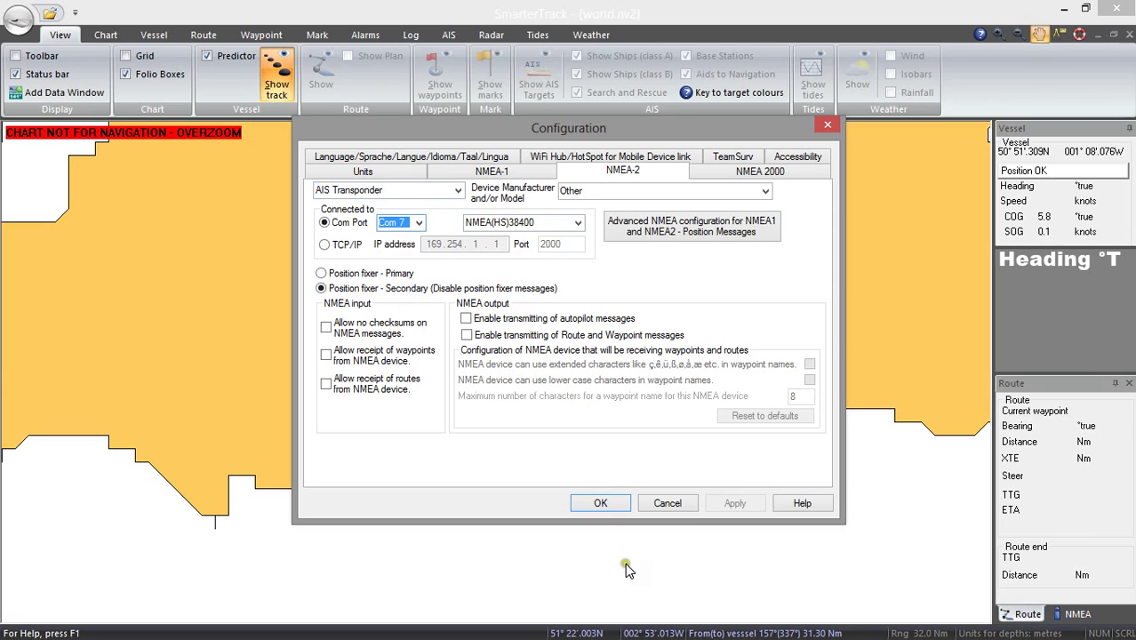
left_click(601, 503)
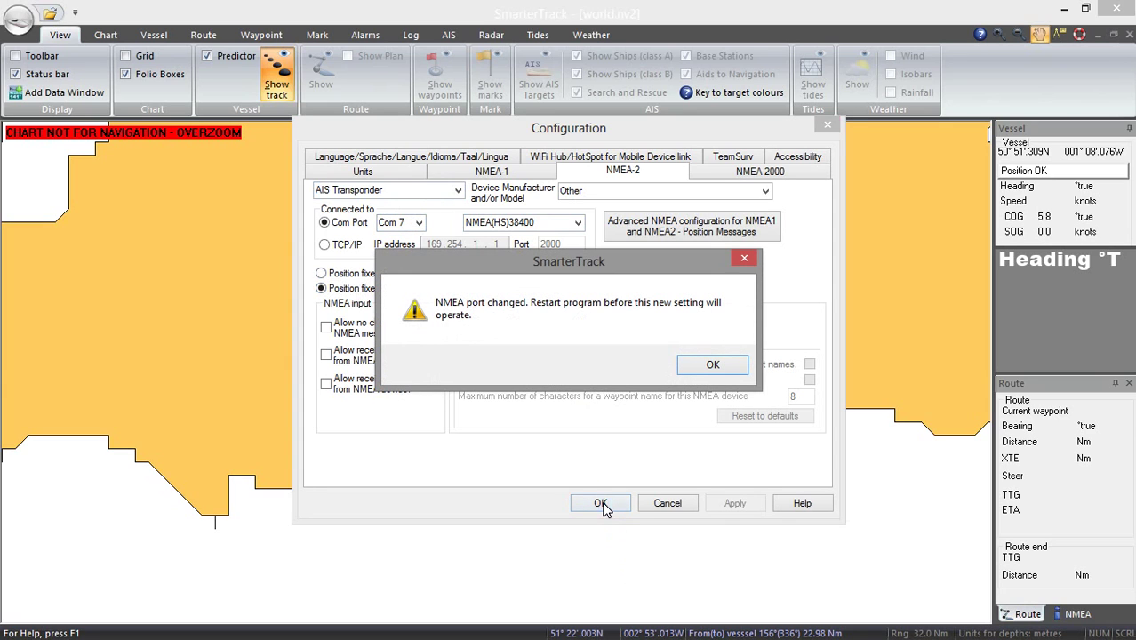
left_click(699, 364)
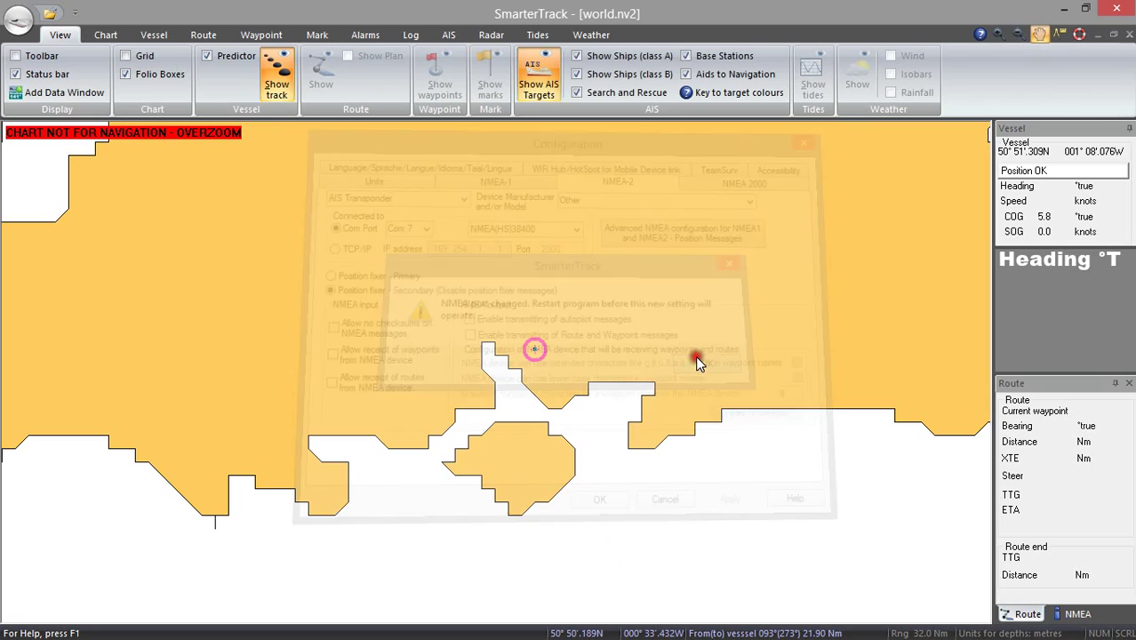
- Close and relaunch SmarterTrack, accept the welcome notice, and zoom out to a 16 Nm range
left_click(1118, 9)
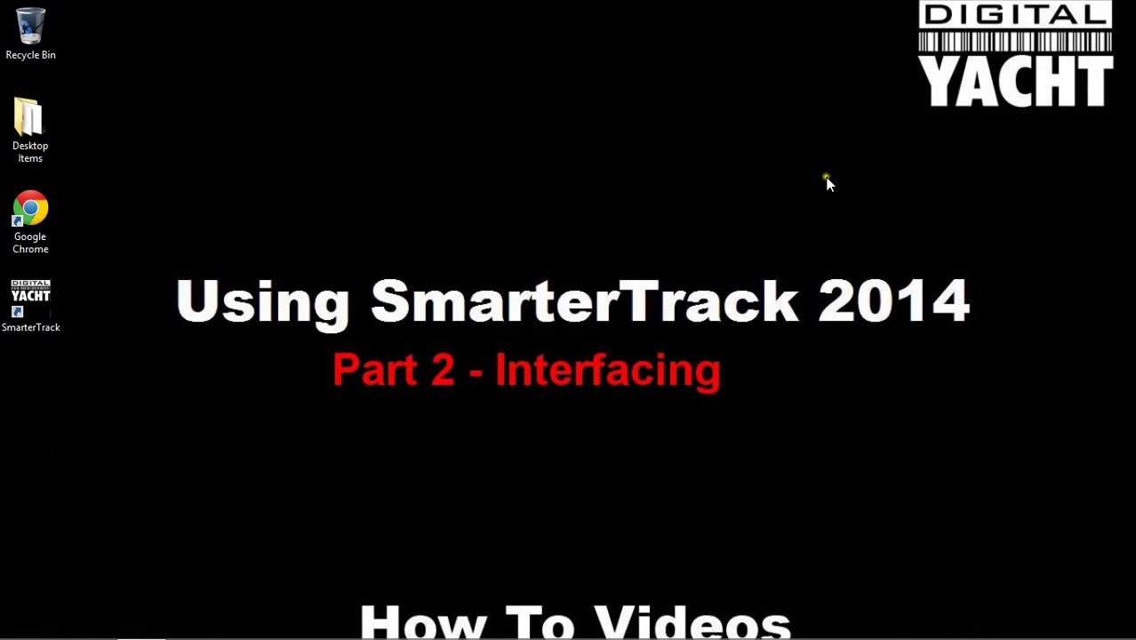
double_click(36, 291)
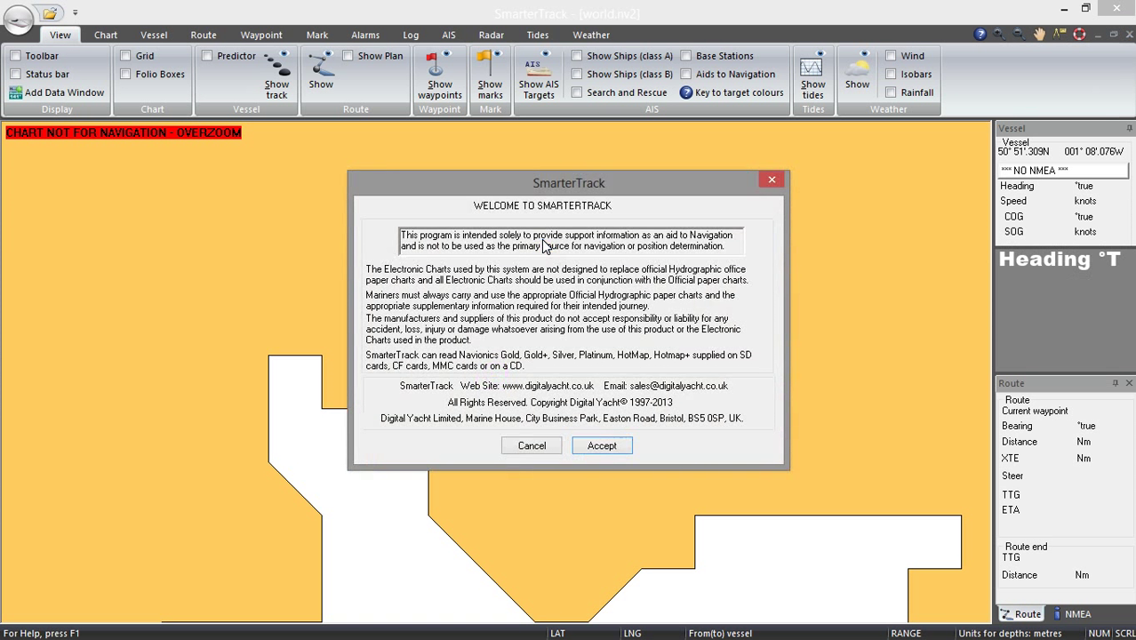
left_click(603, 446)
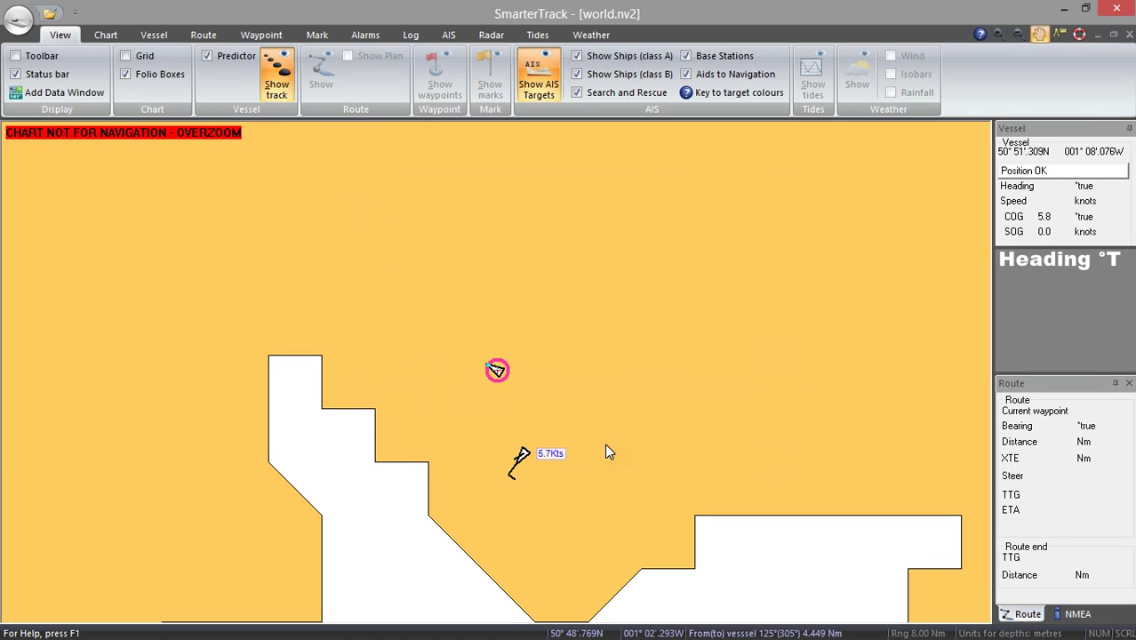
left_click(1018, 38)
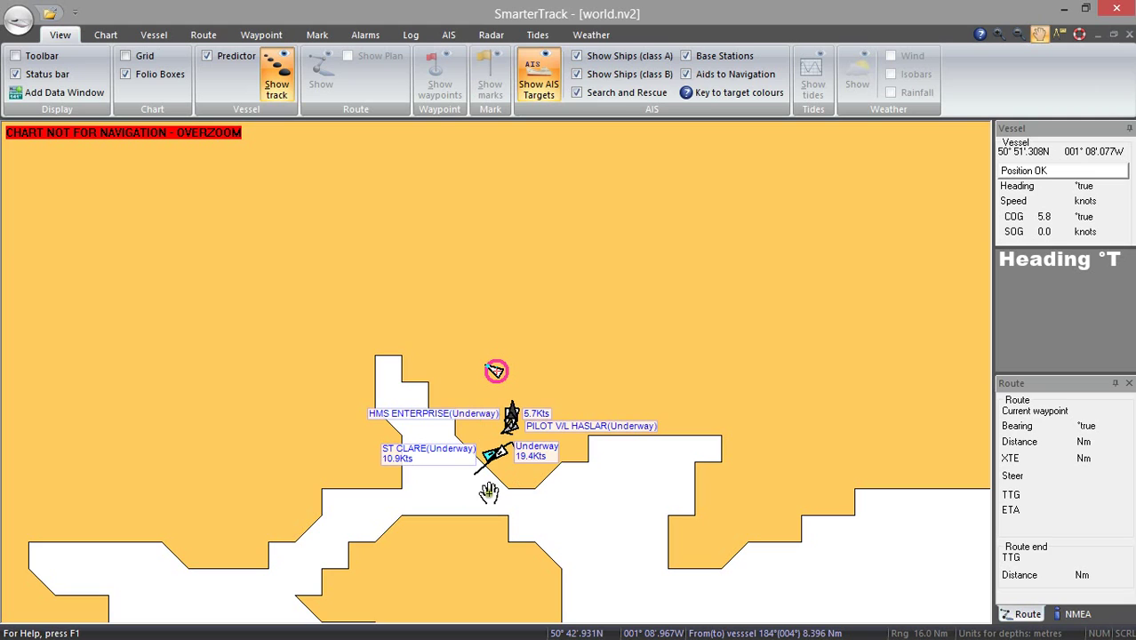
- Zoom out once, then zoom in three steps to a 4 Nm range around own vessel
left_click(1018, 36)
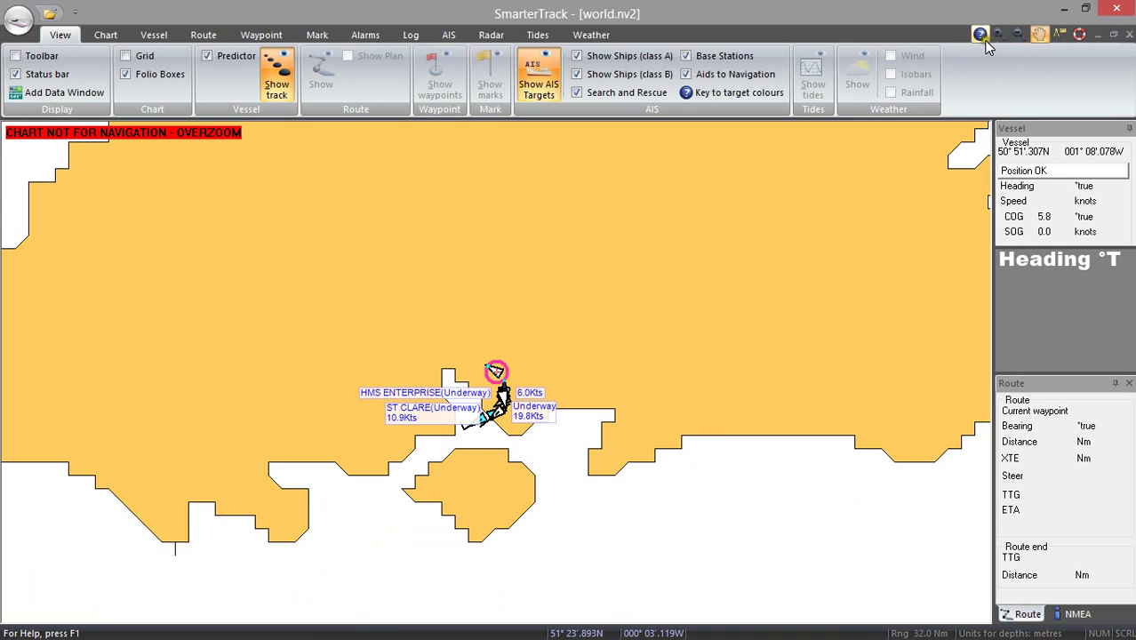
left_click(998, 34)
left_click(998, 34)
left_click(997, 34)
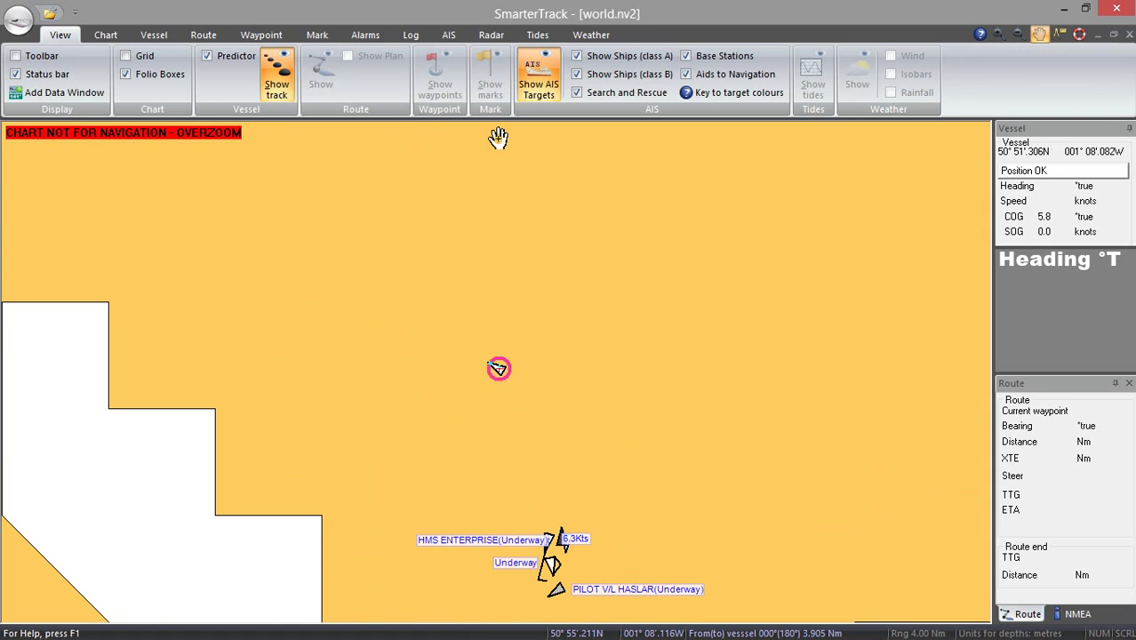
- Turn off 'Show own vessel as AIS target' in the AIS options
left_click(449, 35)
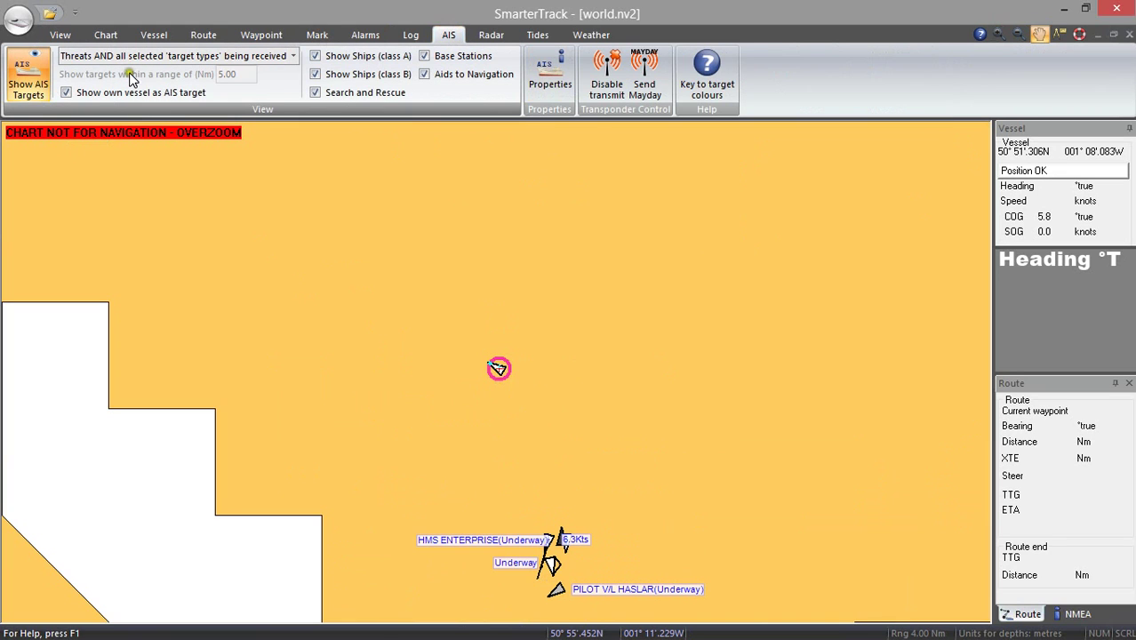
left_click(68, 93)
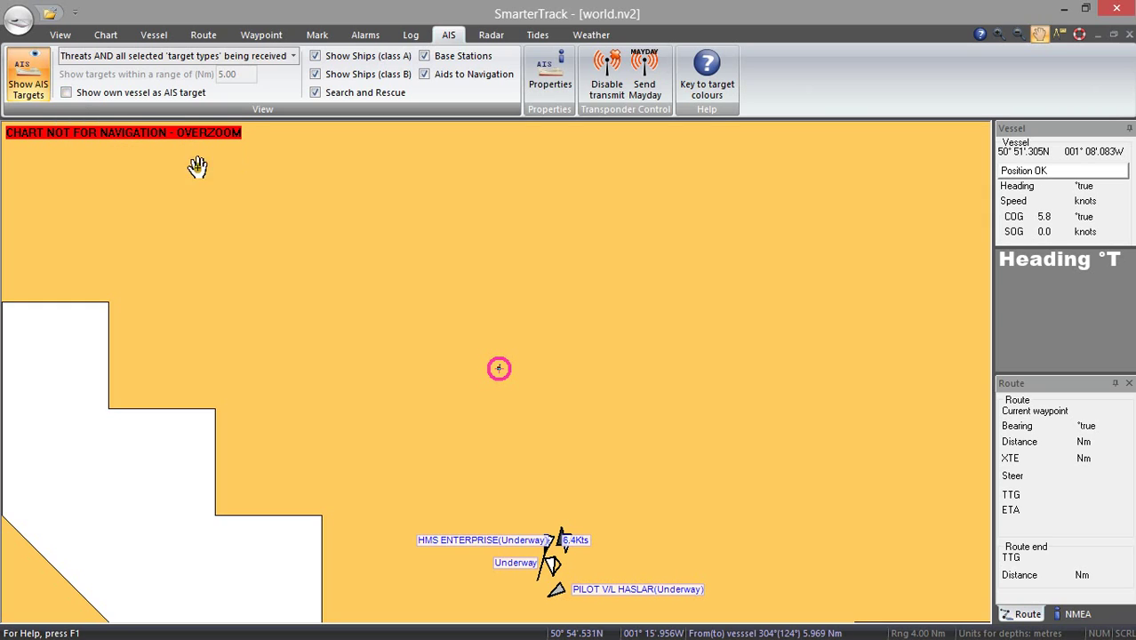